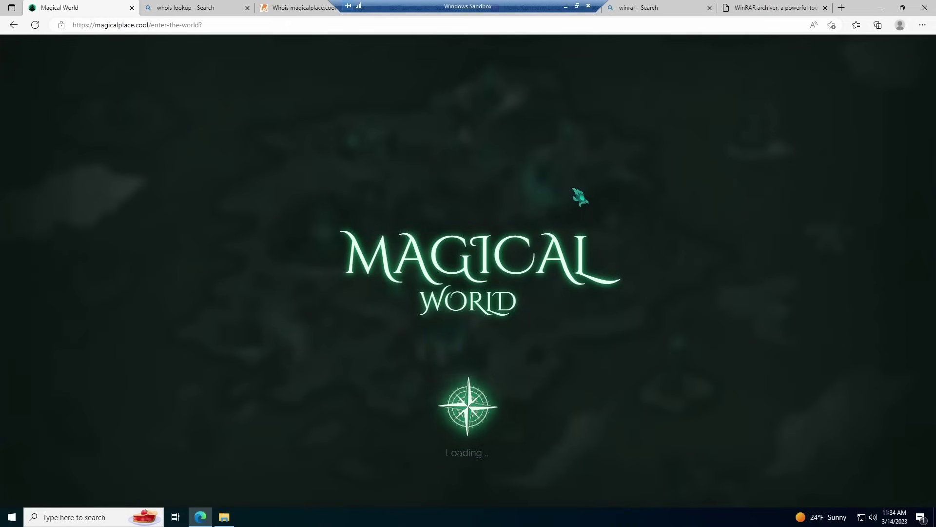
- Inspect the Magical World page's HTML and download the zip from the hidden Dropbox download link
right_click(366, 137)
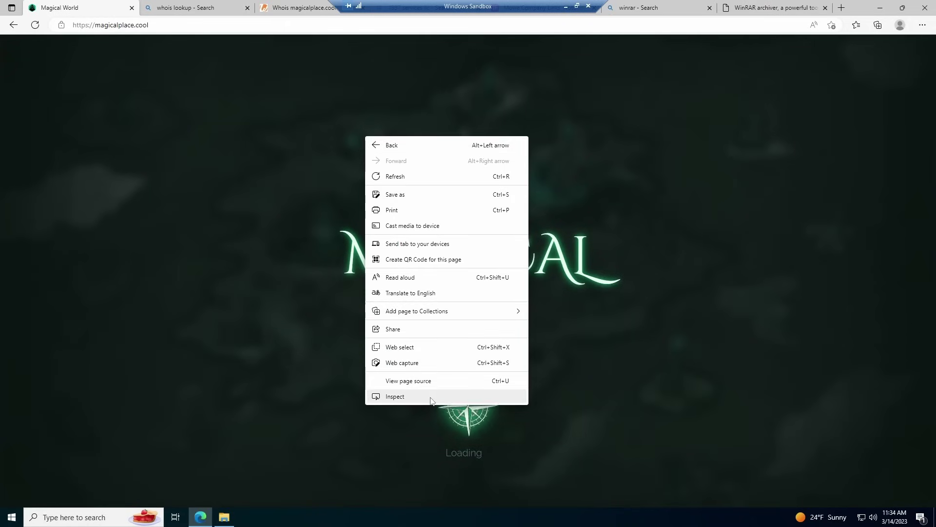
left_click(395, 396)
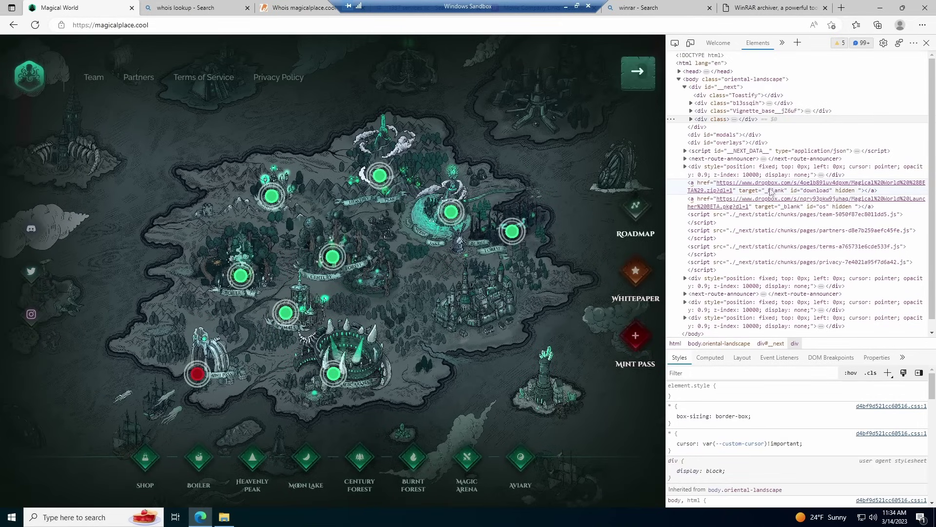
left_click(744, 184)
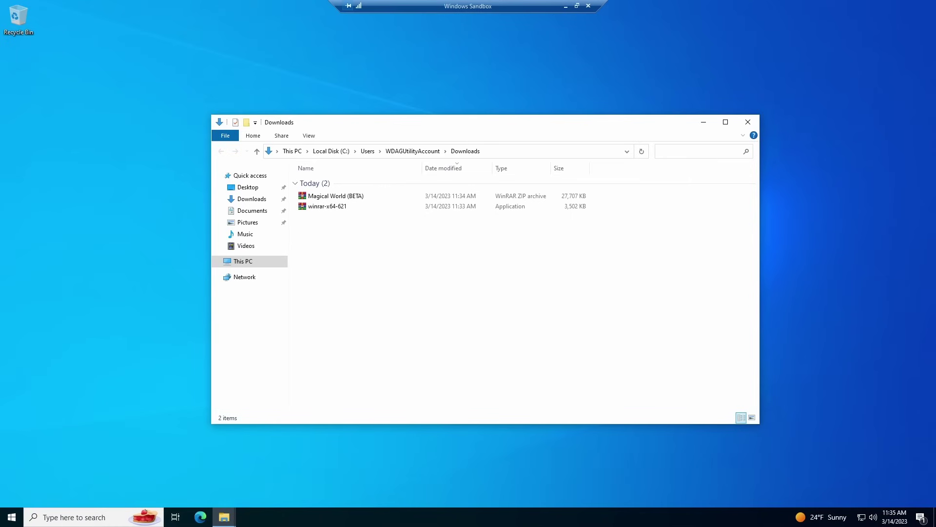
- Open the downloaded Magical World (BETA) archive and view its Readme.txt
double_click(335, 195)
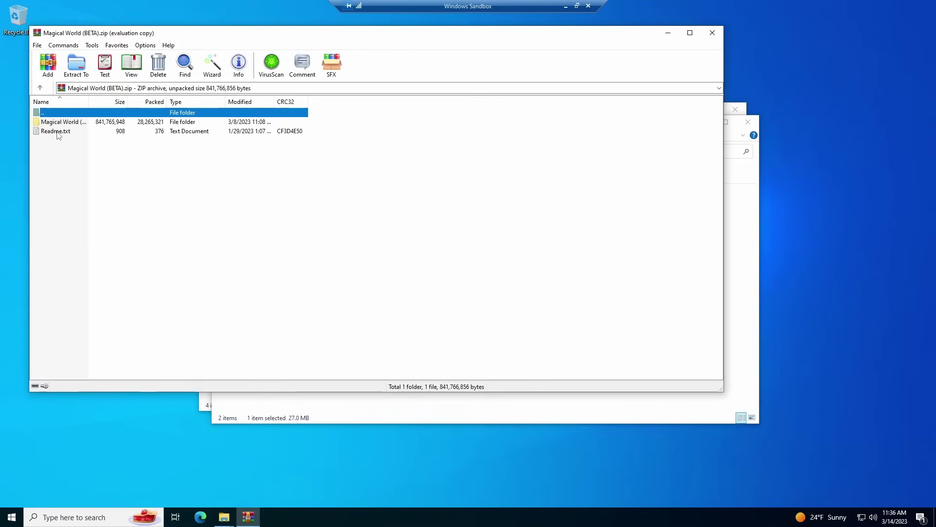
double_click(59, 132)
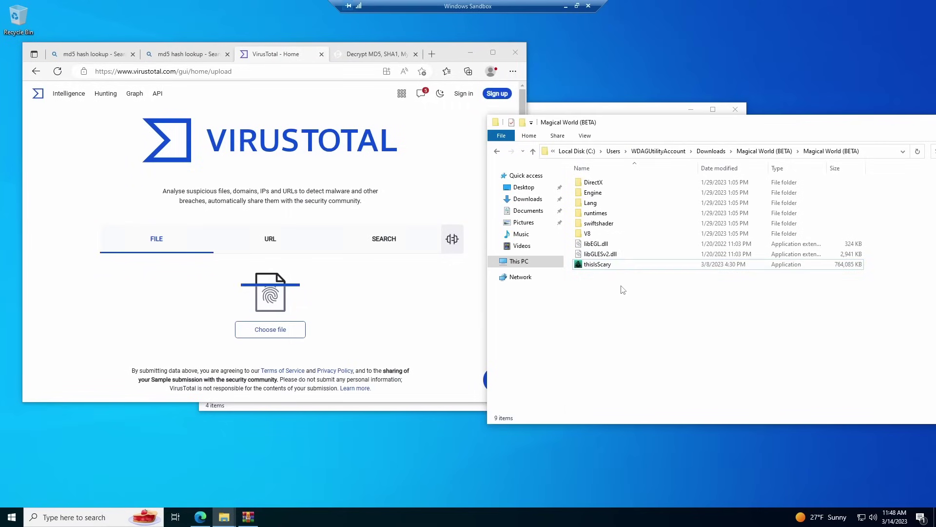
- Try to upload the thisIsScary application from the extracted folder to VirusTotal for scanning
left_click_drag(597, 264, 341, 254)
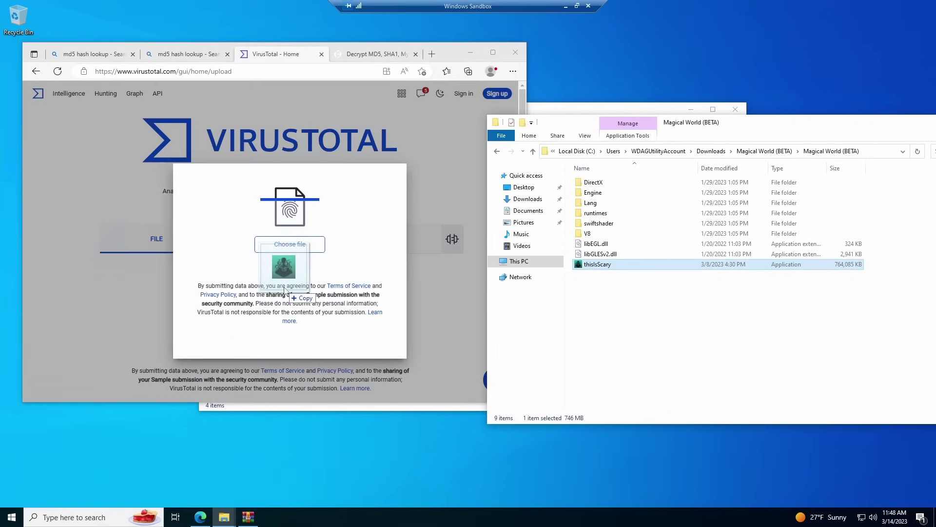
left_click_drag(137, 383, 37, 385)
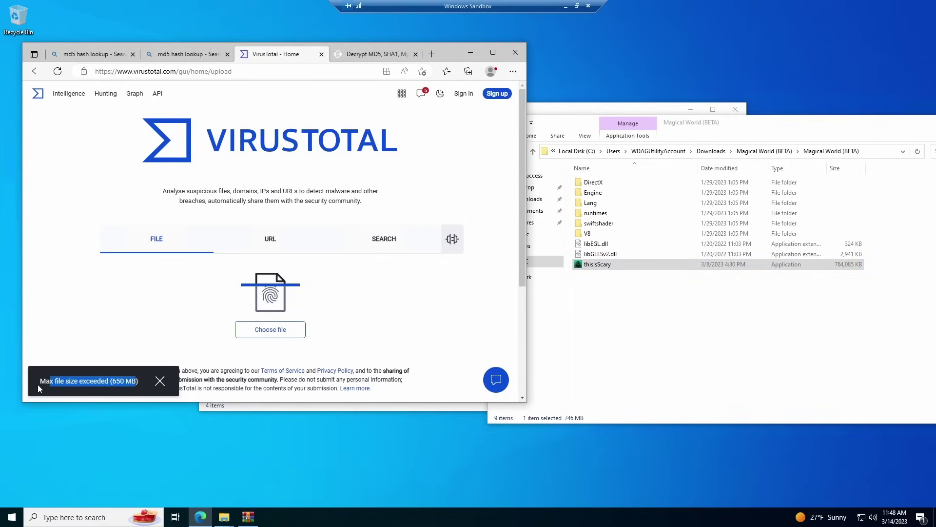
left_click(138, 383)
left_click_drag(109, 379, 40, 381)
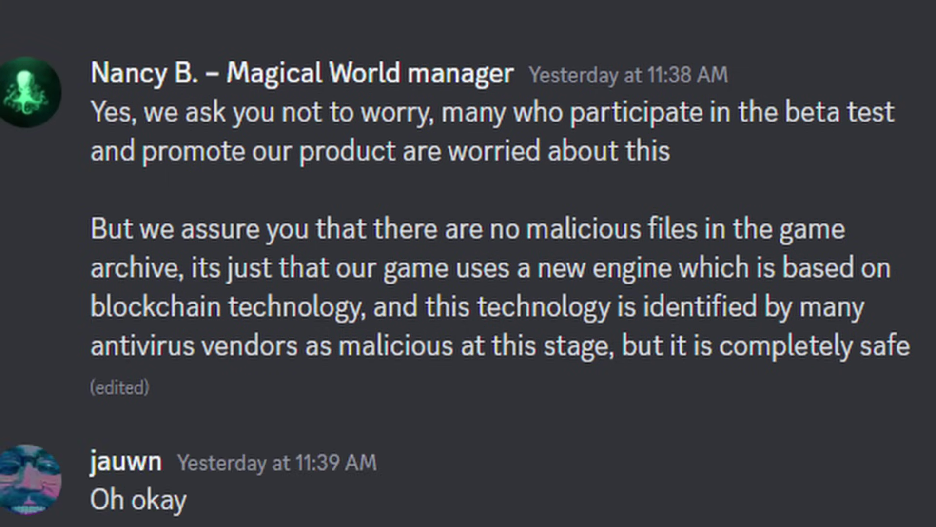
scroll(468, 263, "down", 5)
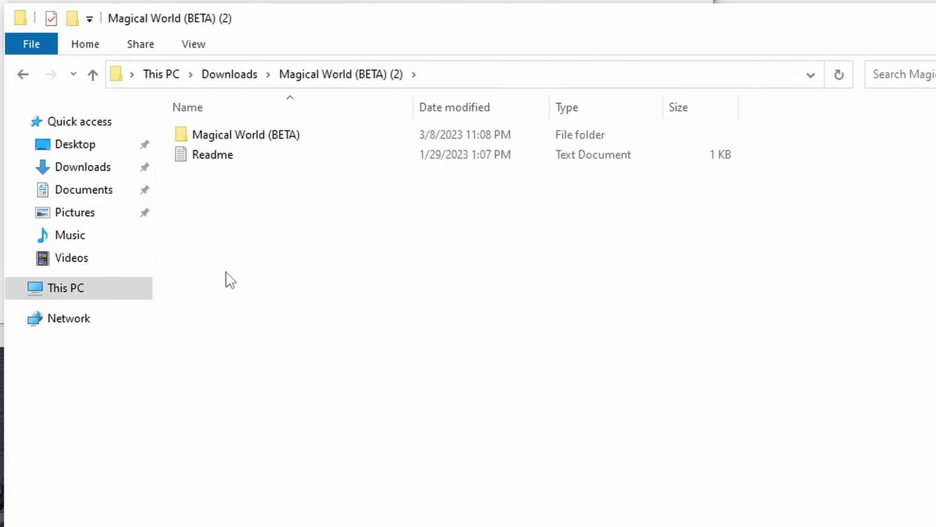
- Open the inner Magical World (BETA) folder, look through its DirectX subfolder and return
double_click(239, 137)
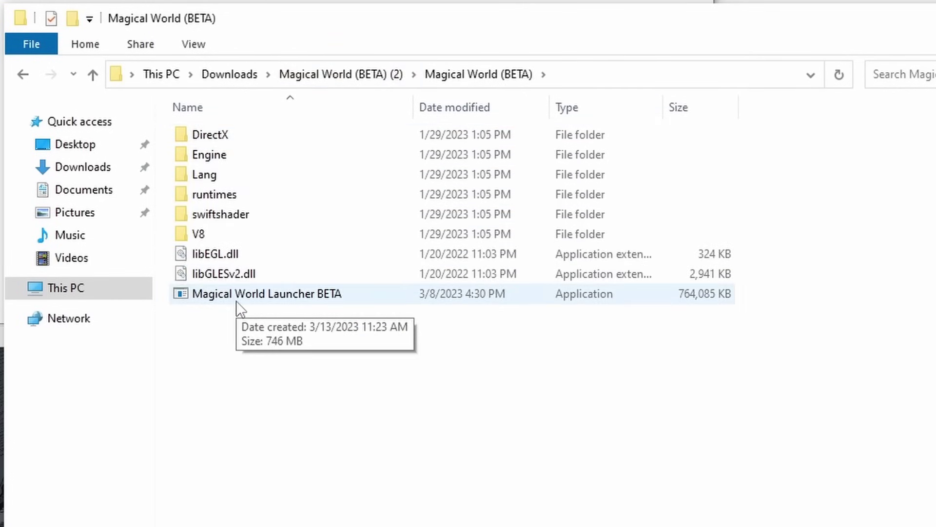
double_click(227, 136)
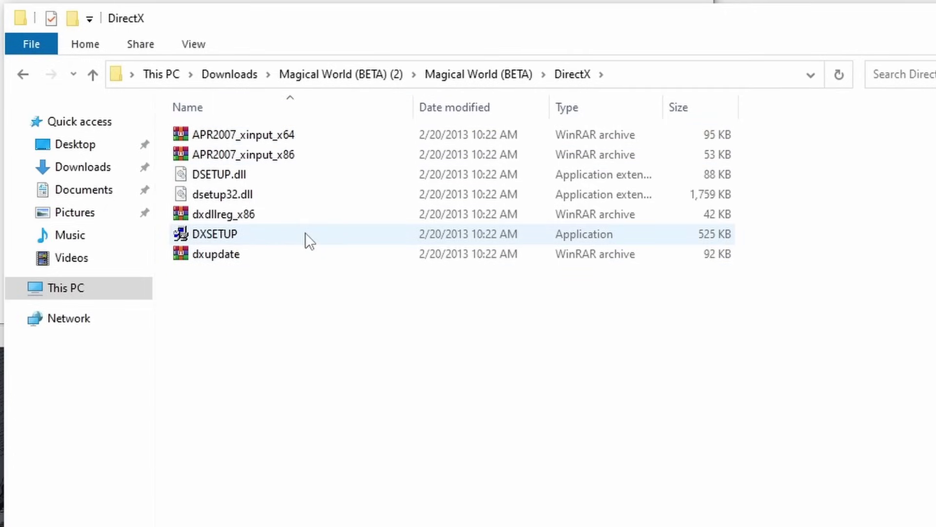
left_click(425, 74)
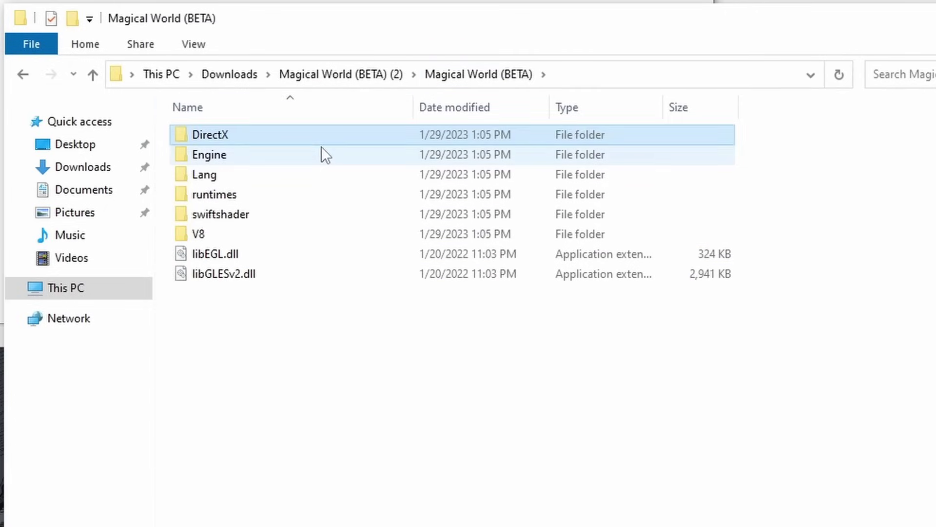
- Browse the Engine folder, looking through the images in effects and the contents of alpha
double_click(321, 152)
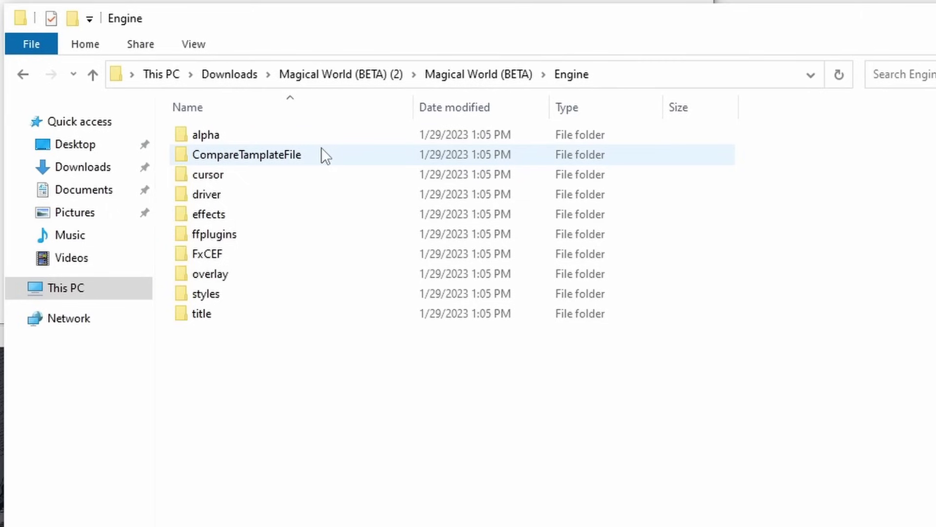
double_click(237, 215)
scroll(322, 195, "down", 3)
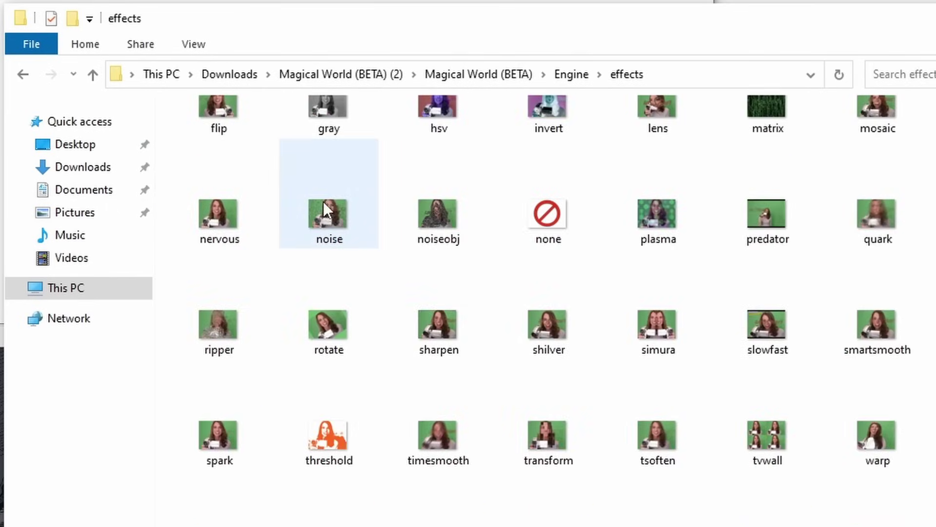
scroll(329, 221, "up", 3)
left_click(578, 72)
double_click(377, 140)
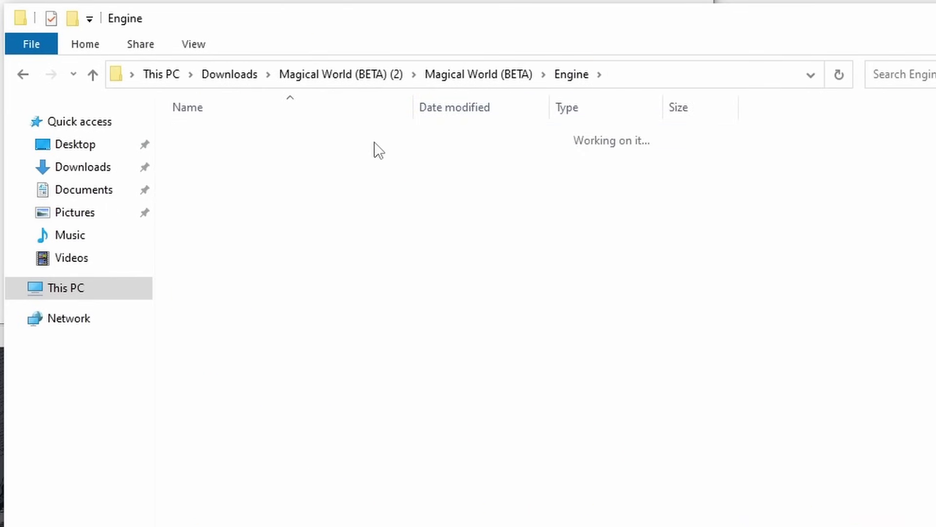
left_click(566, 74)
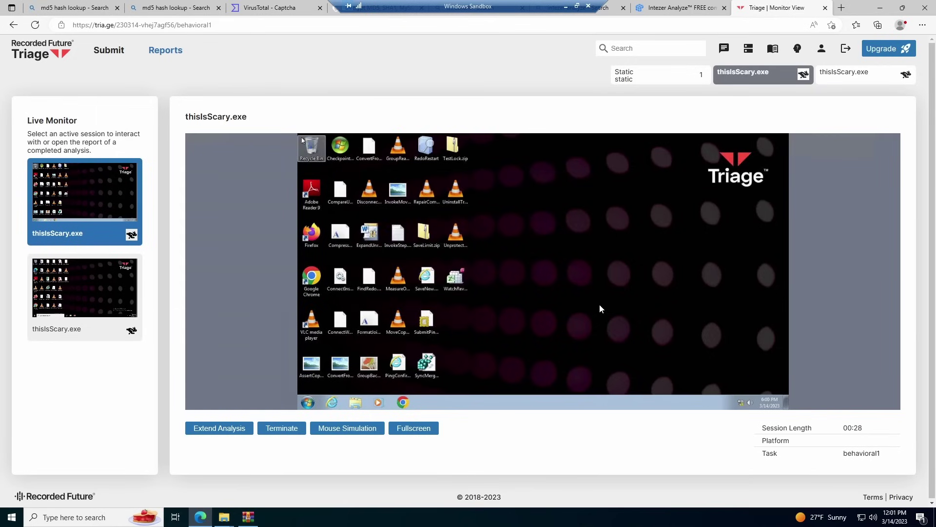
- Expand the VBS compiler and SetThreadContext signatures in the thisIsScary.exe behavioral report
scroll(454, 295, "down", 3)
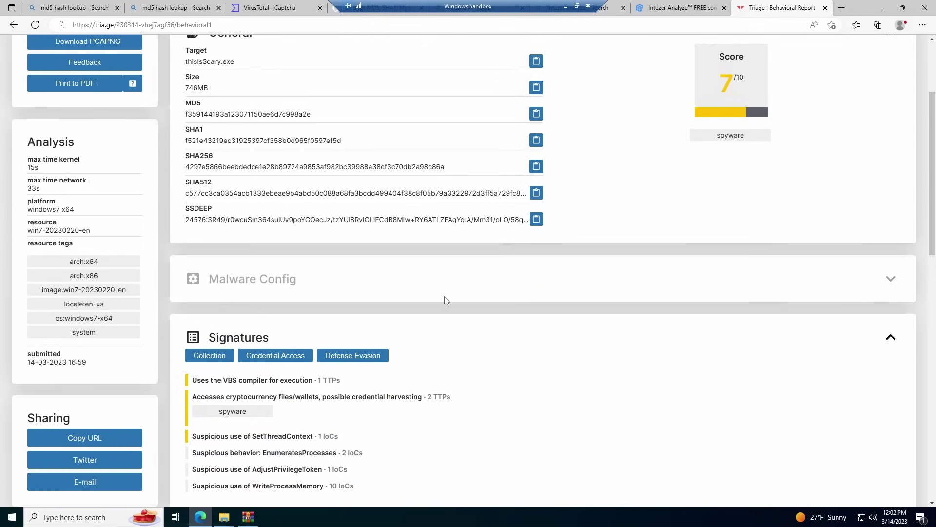
scroll(445, 299, "down", 1)
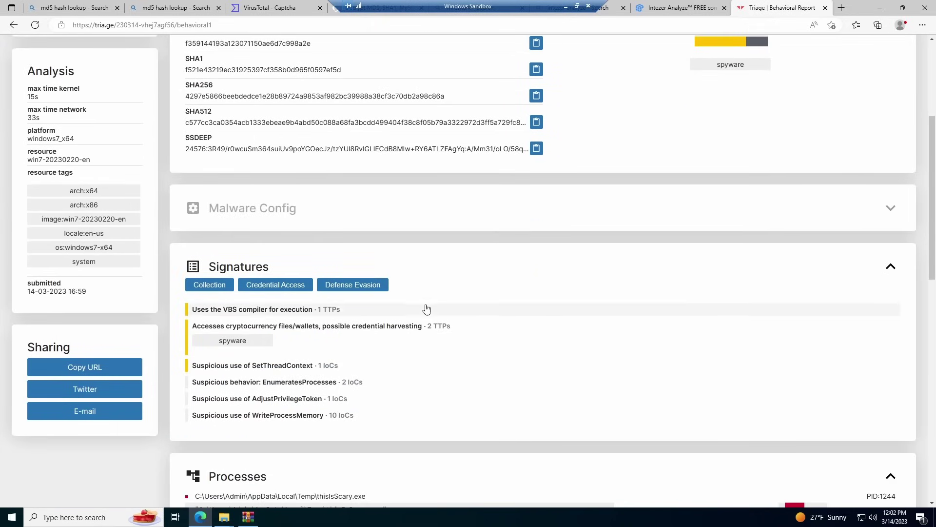
left_click(283, 310)
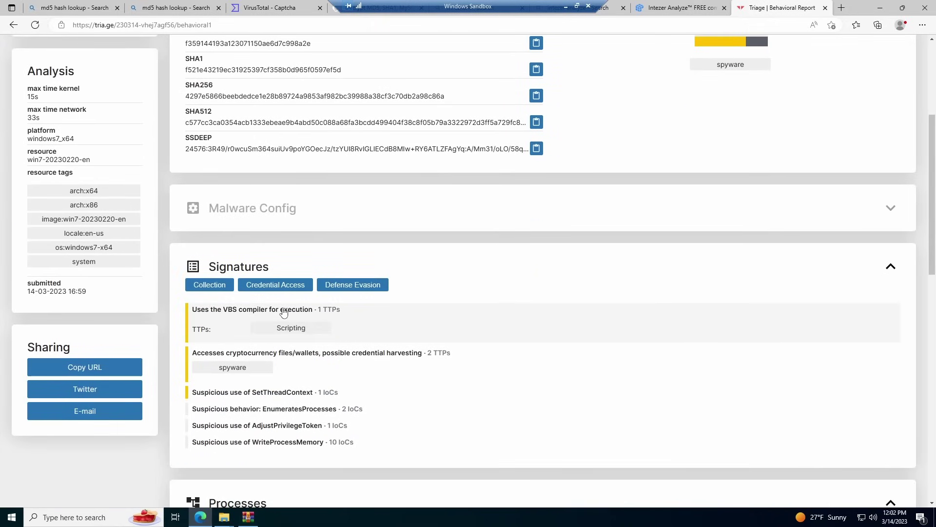
left_click(360, 394)
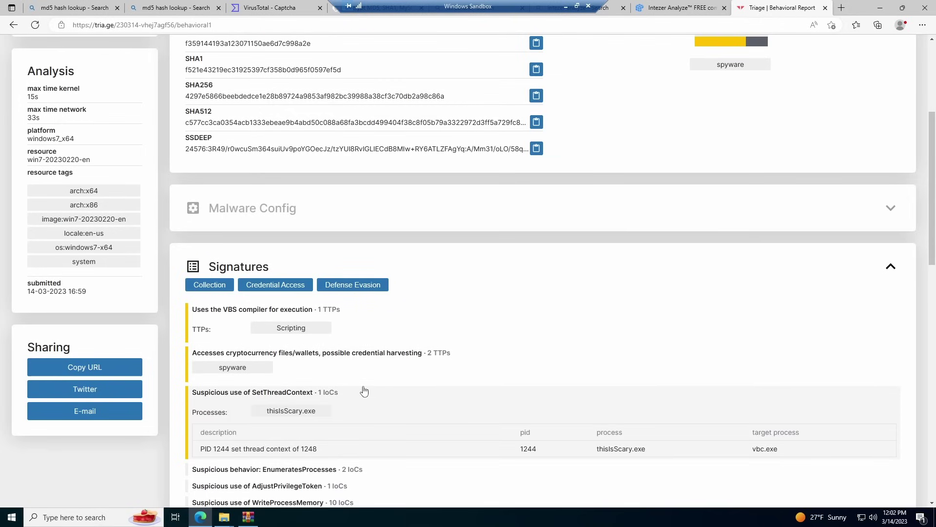
- Review the report's process list and its TCP and UDP network connections
scroll(365, 385, "down", 3)
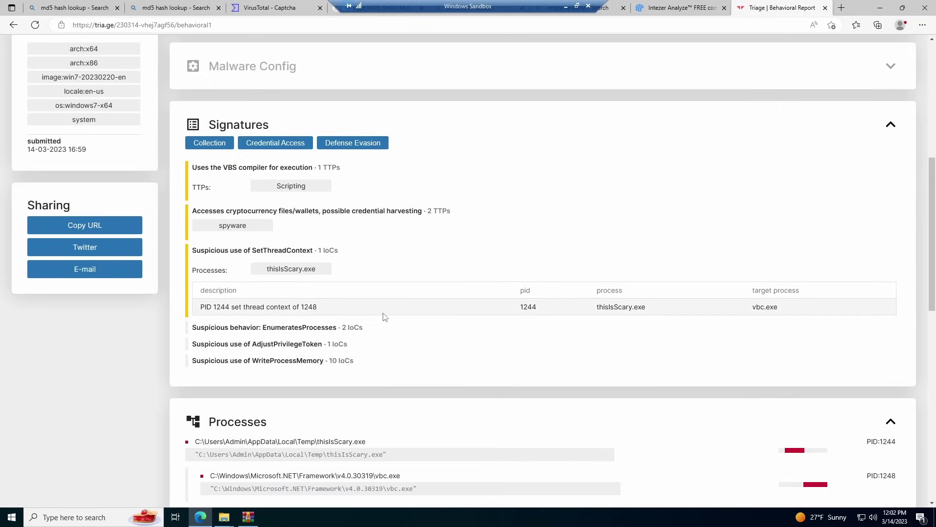
scroll(384, 323, "down", 3)
scroll(385, 322, "down", 3)
left_click(256, 288)
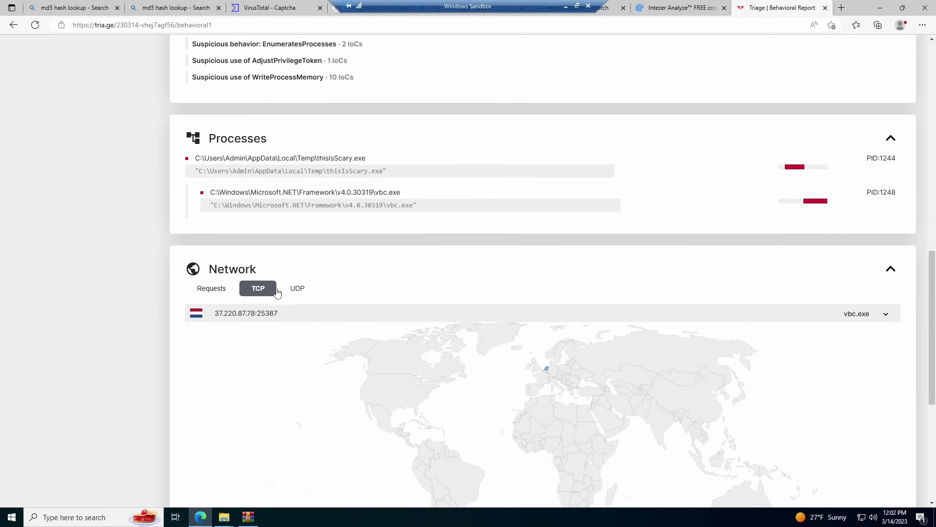
scroll(301, 287, "down", 3)
left_click(294, 146)
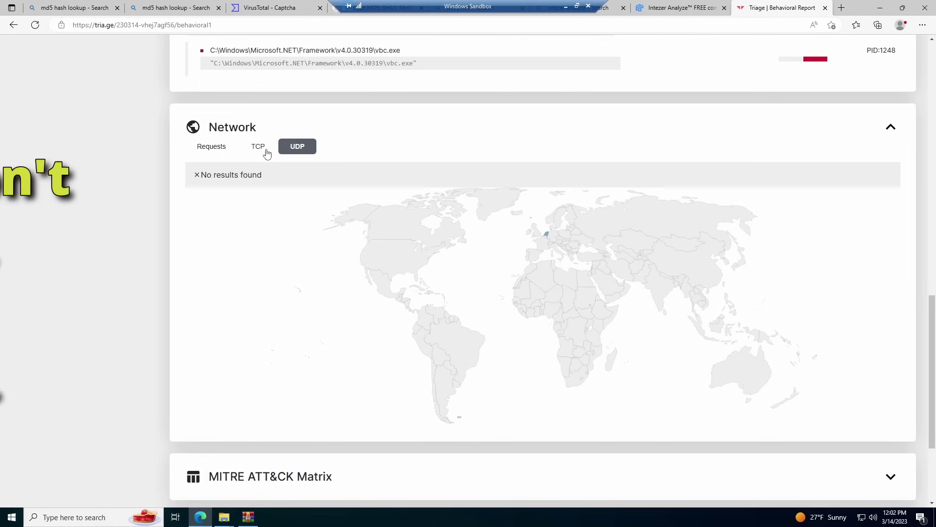
- Expand the MITRE ATT&CK Matrix and Downloads sections of the report and review their entries
scroll(359, 330, "down", 2)
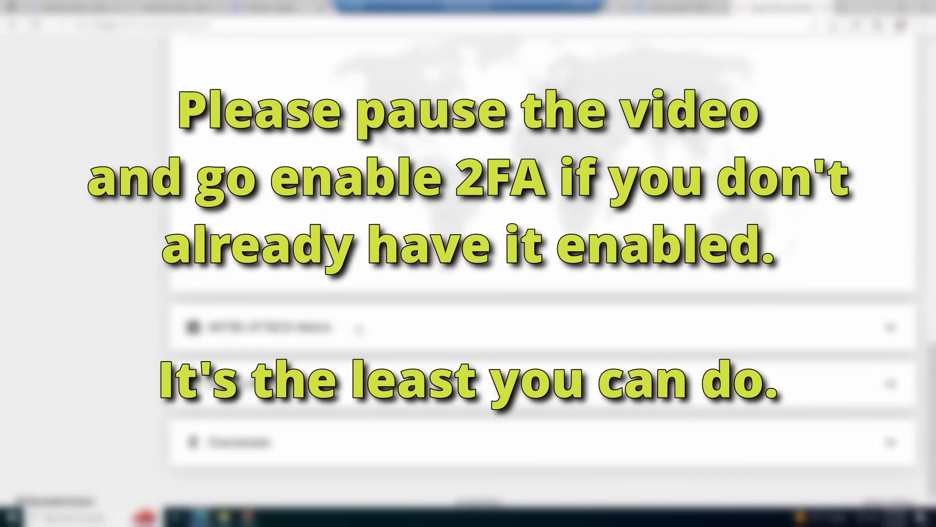
scroll(358, 330, "down", 2)
left_click(342, 326)
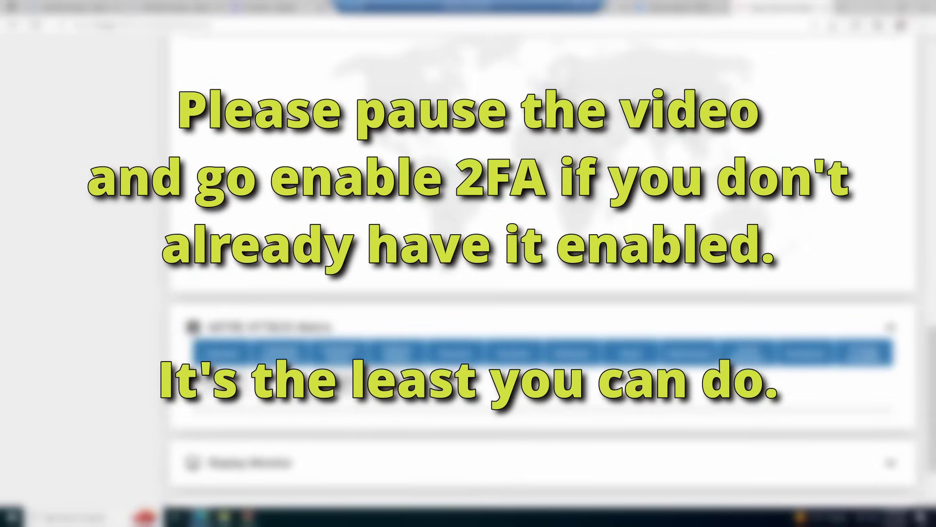
scroll(332, 440, "down", 2)
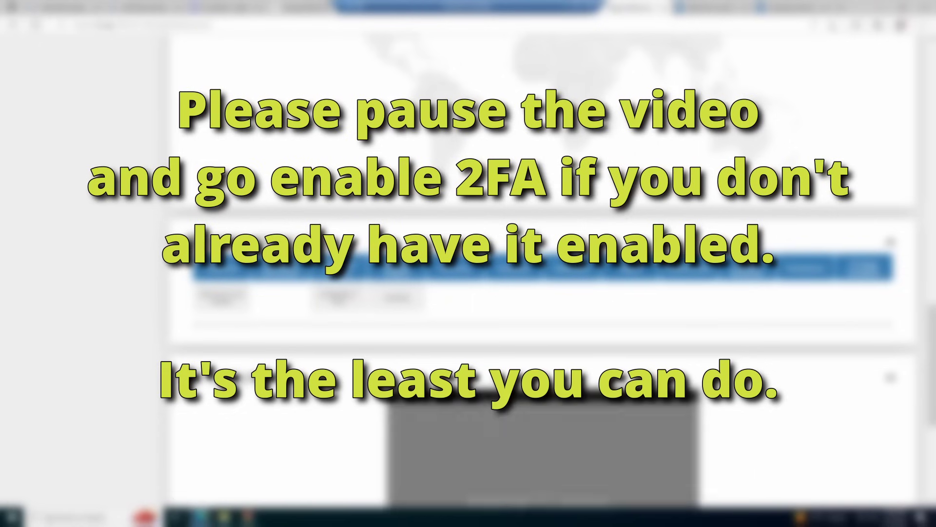
left_click(331, 441)
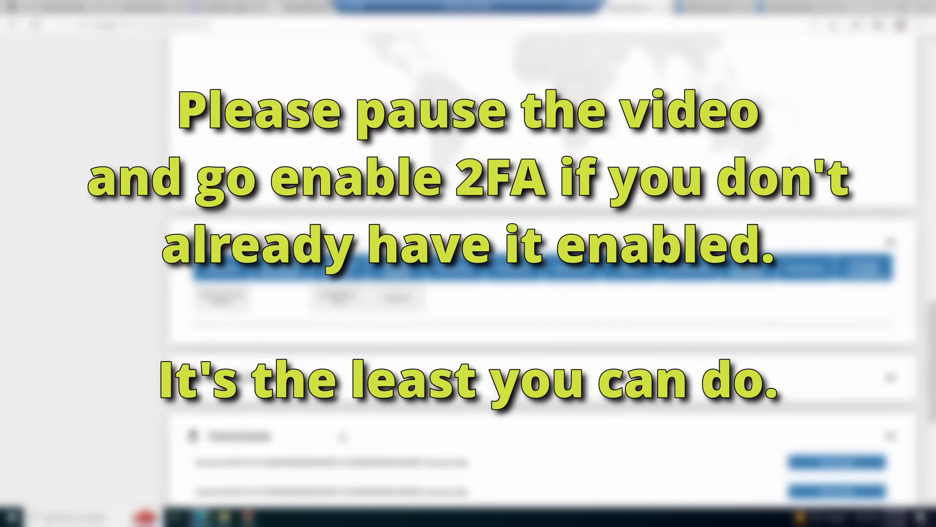
scroll(380, 352, "down", 2)
scroll(380, 371, "down", 3)
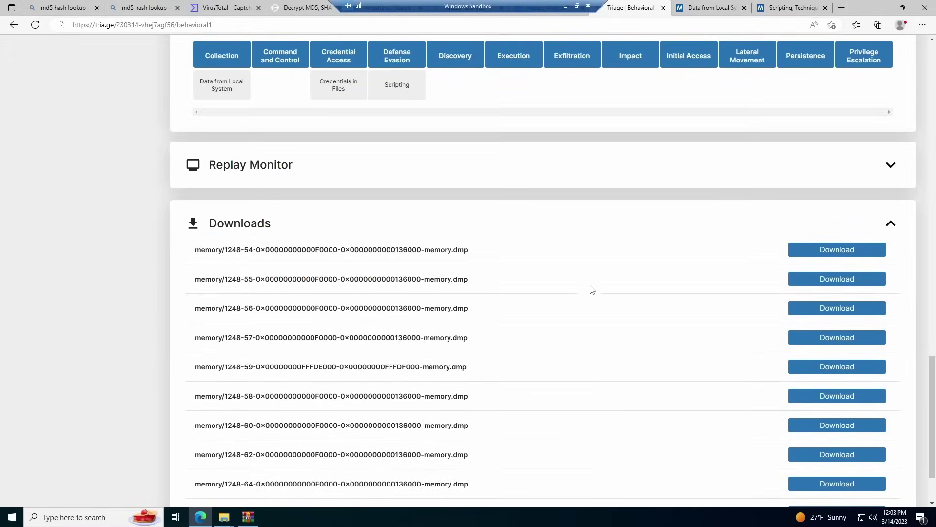
scroll(588, 293, "down", 2)
left_click(374, 144)
- Toggle the Collection, Credential Access and Defense Evasion signature filters off and back on to compare the matching entries
scroll(375, 341, "up", 12)
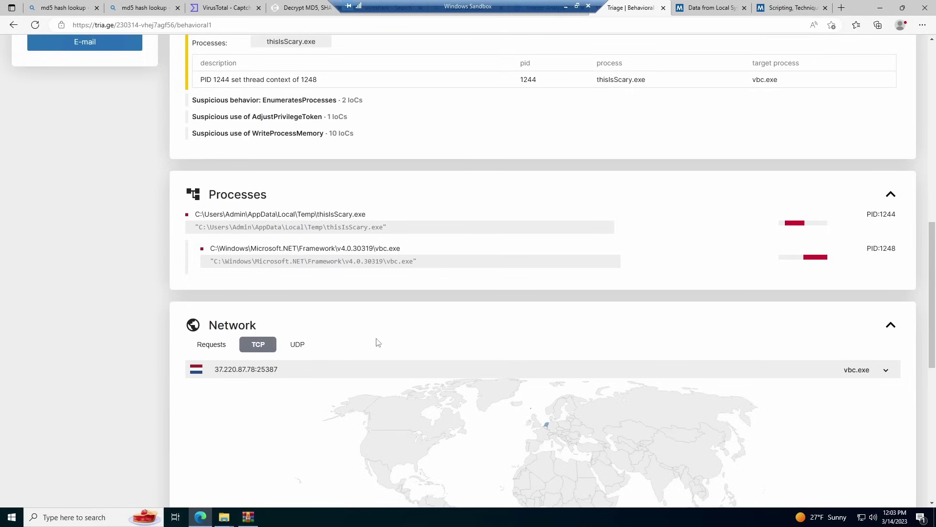
scroll(311, 252, "up", 3)
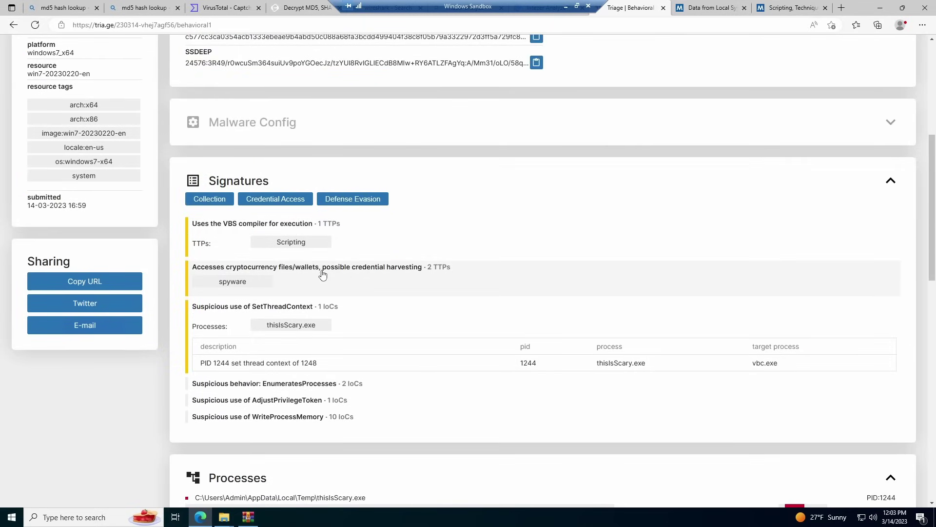
scroll(263, 331, "up", 3)
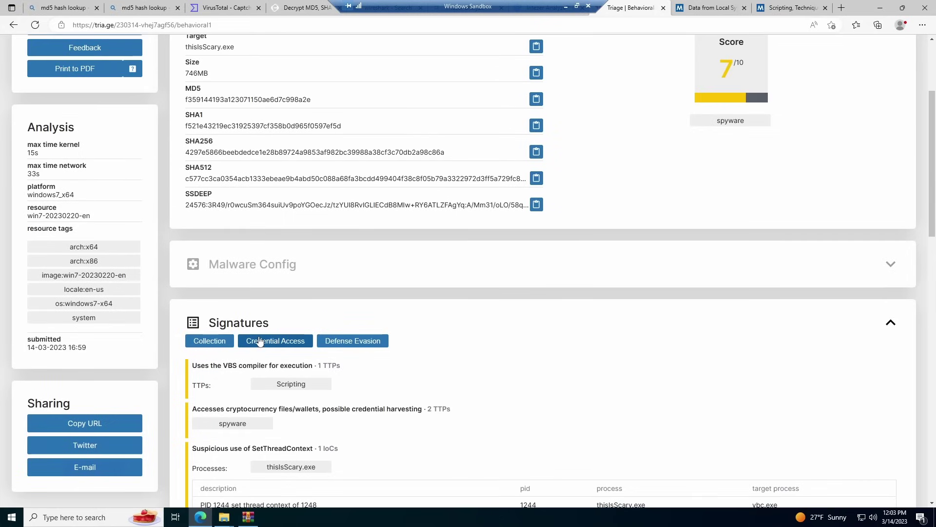
left_click(337, 344)
left_click(299, 348)
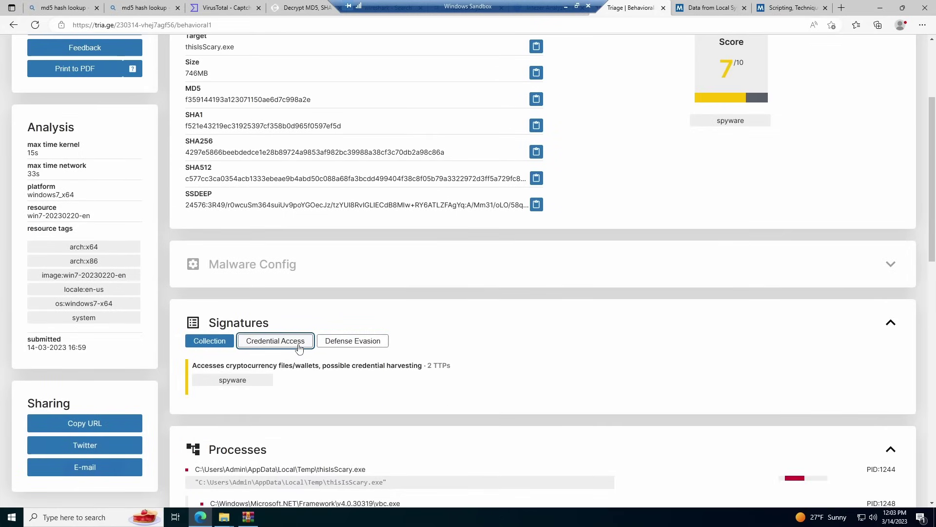
left_click(209, 342)
left_click(224, 345)
left_click(302, 343)
left_click(327, 343)
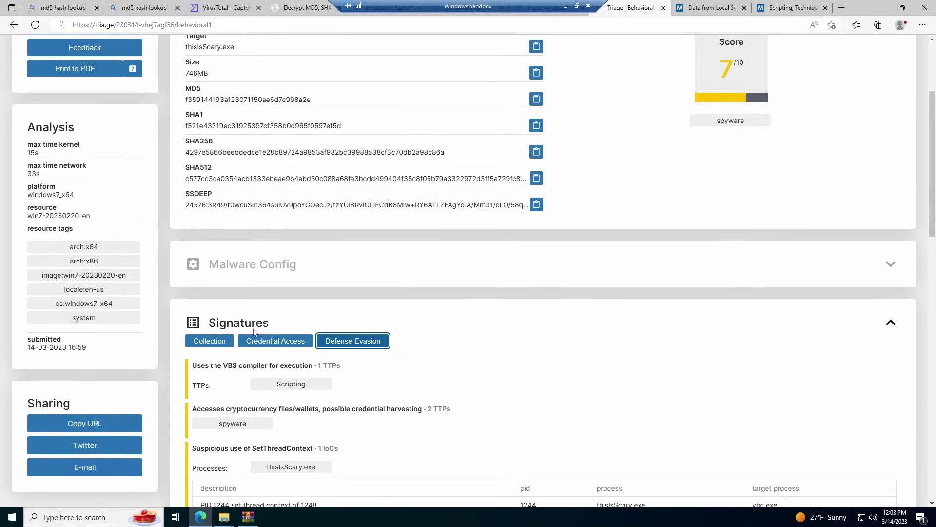
- Expand the behavior details of the vbc.exe process in the process list
scroll(322, 341, "down", 7)
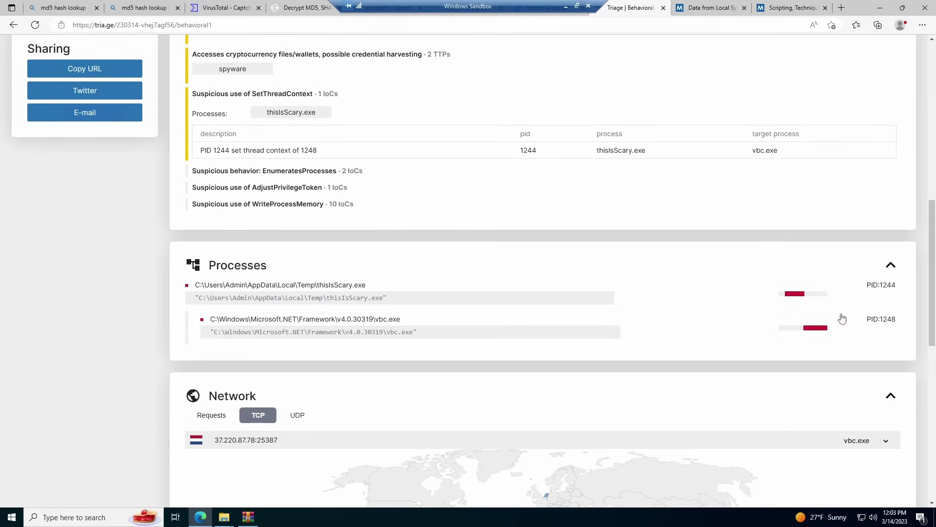
left_click(820, 329)
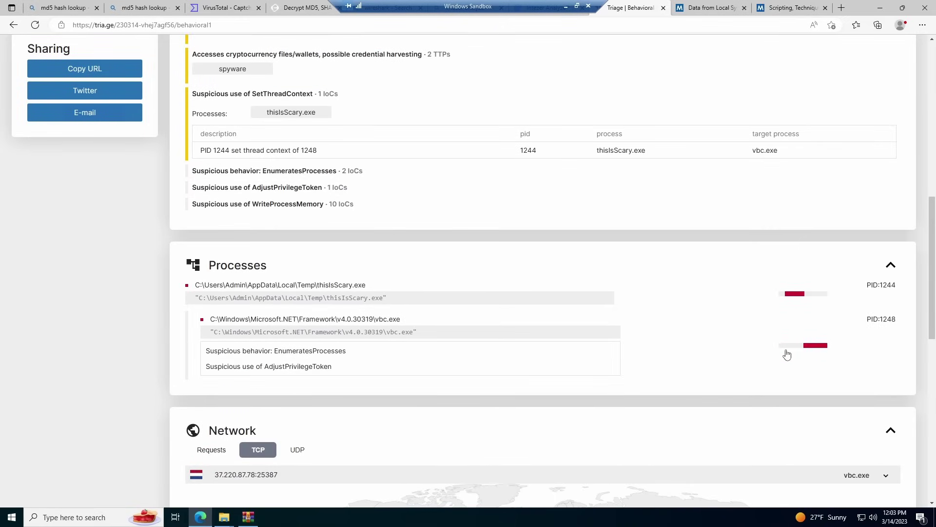
- Expand the behavior details of the thisIsScary.exe process and review the report's network requests and TCP connections
left_click(804, 296)
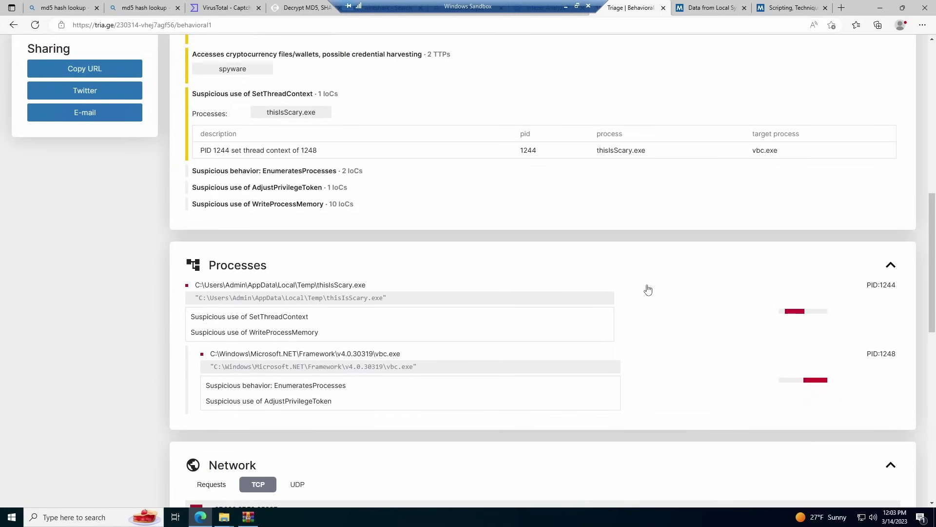
scroll(648, 290, "down", 3)
scroll(205, 358, "down", 1)
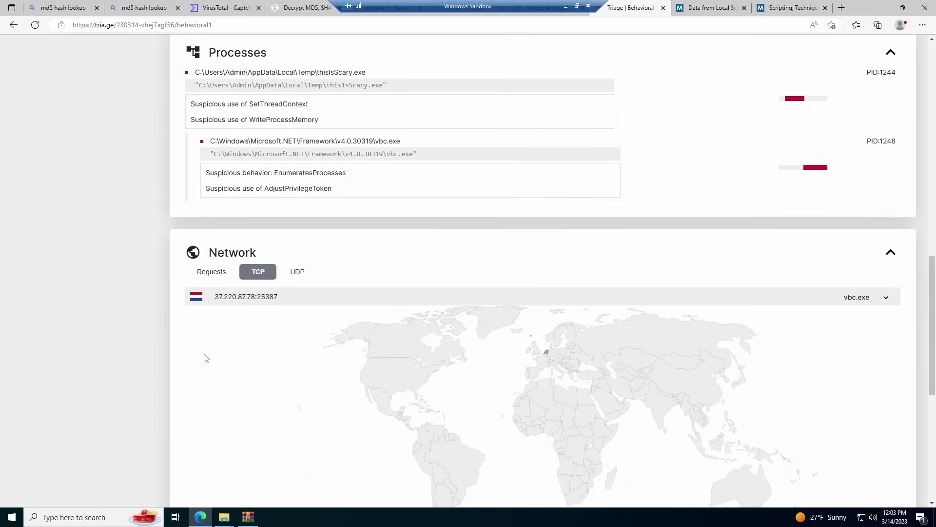
scroll(236, 305, "down", 3)
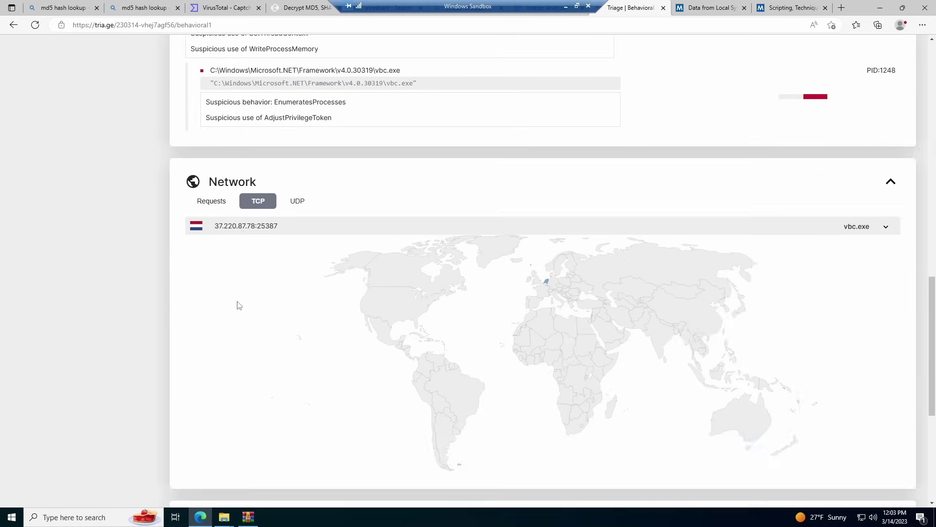
left_click(204, 131)
left_click(257, 133)
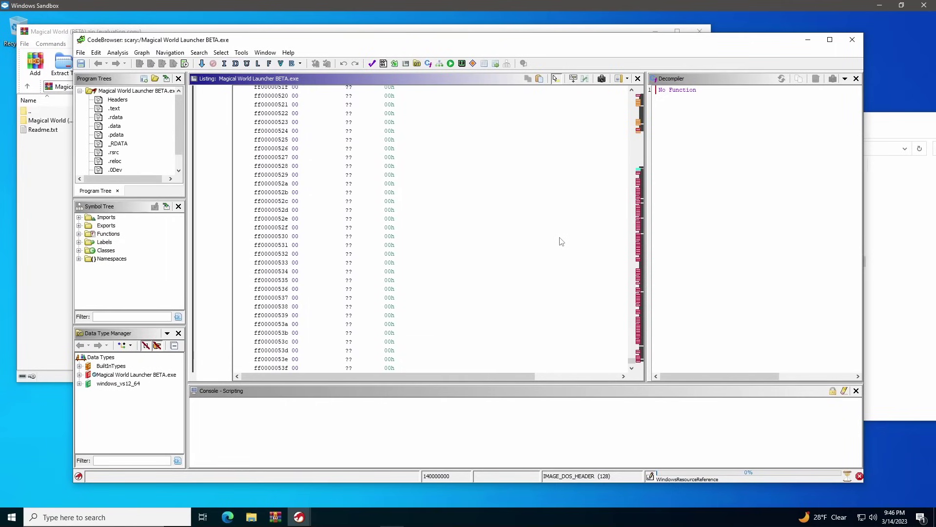
- Switch to Ghidra and examine the disassembly listing of Magical World Launcher BETA.exe from its DOS header downward
scroll(561, 242, "up", 20)
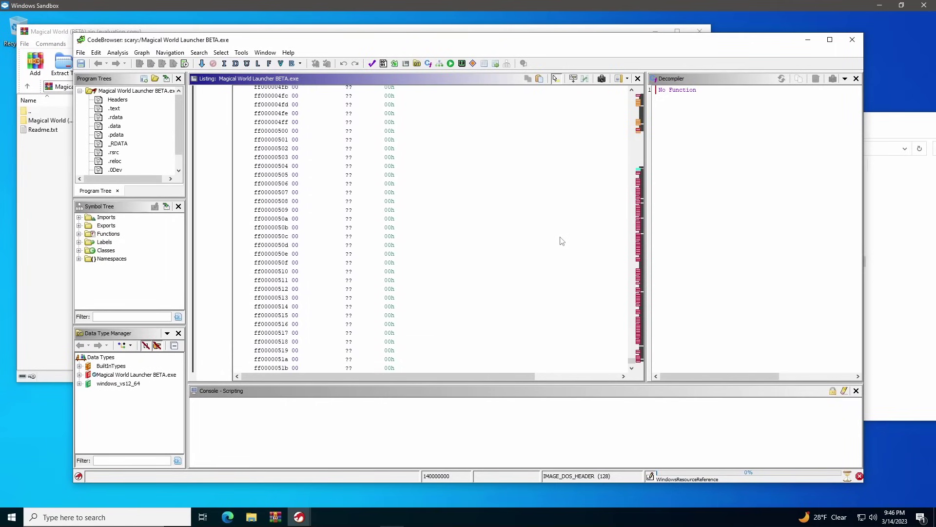
scroll(561, 241, "up", 17)
left_click_drag(632, 368, 632, 94)
scroll(551, 195, "down", 3)
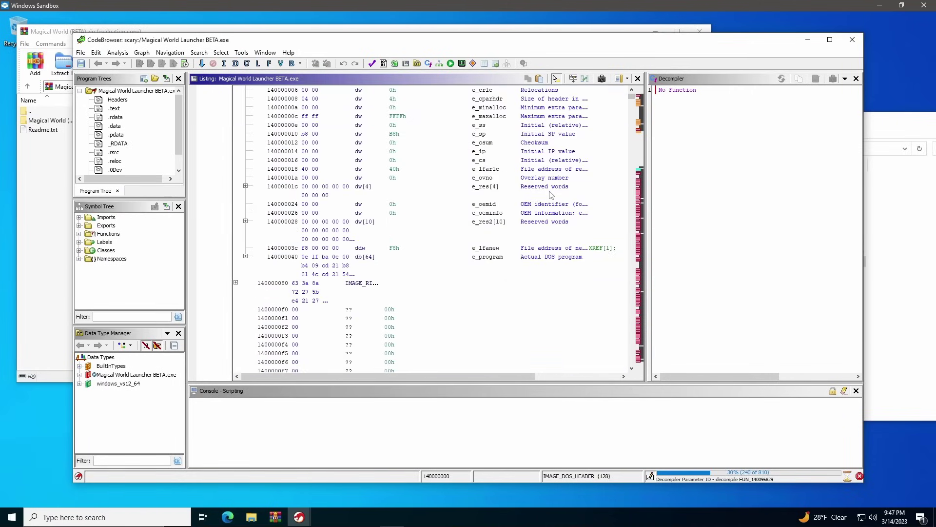
scroll(546, 193, "down", 20)
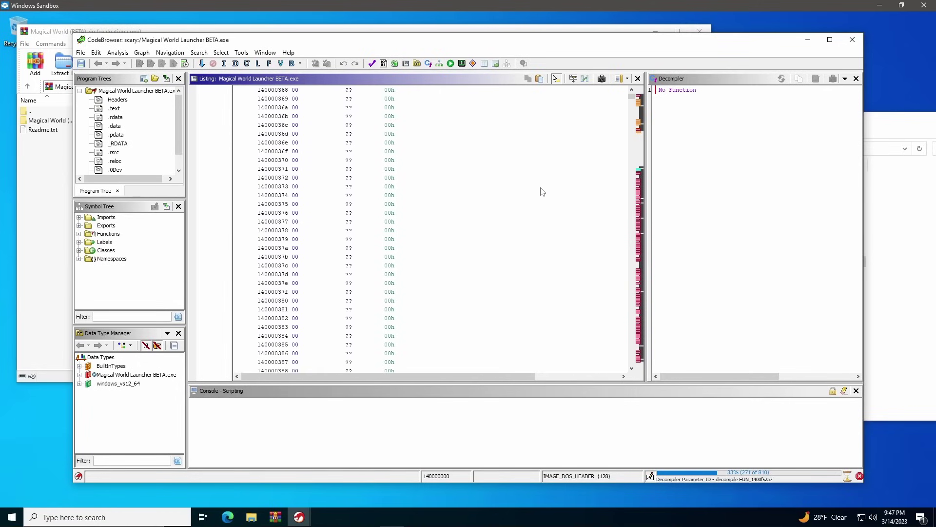
scroll(541, 199, "down", 20)
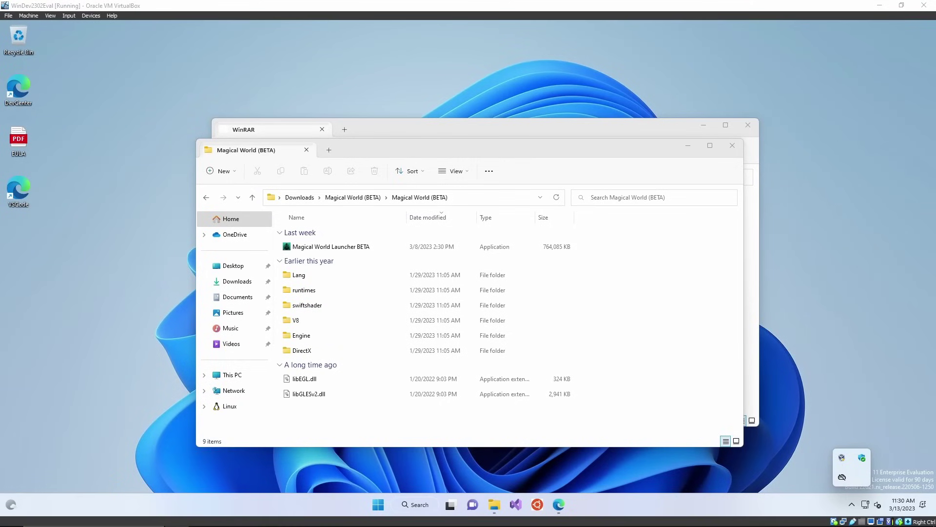
- Switch to the VirtualBox machine and run Magical World Launcher BETA from the extracted Magical World (BETA) folder
double_click(432, 250)
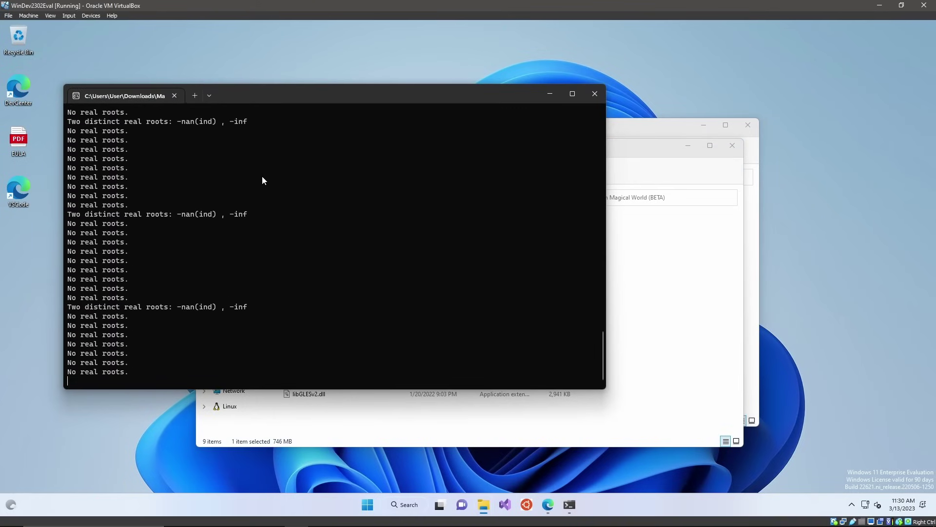
key("super+shift+s")
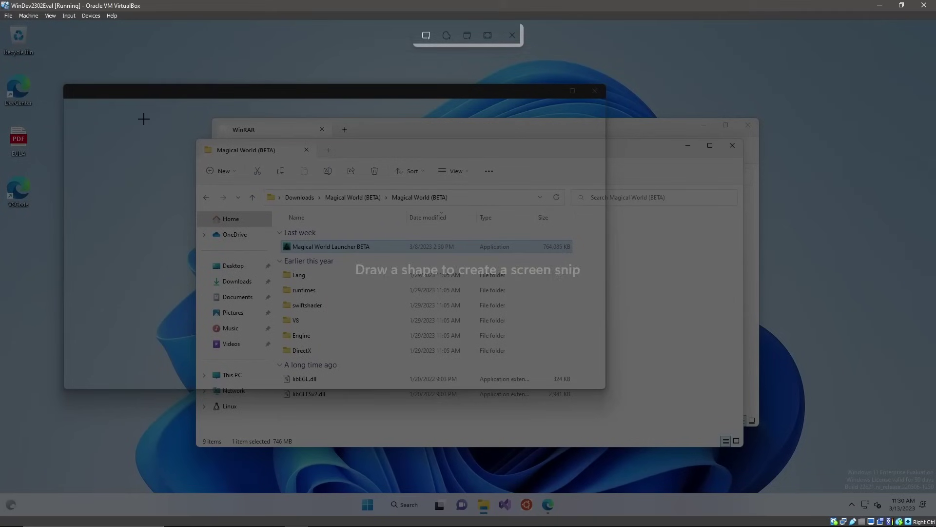
key("Escape")
left_click(617, 310)
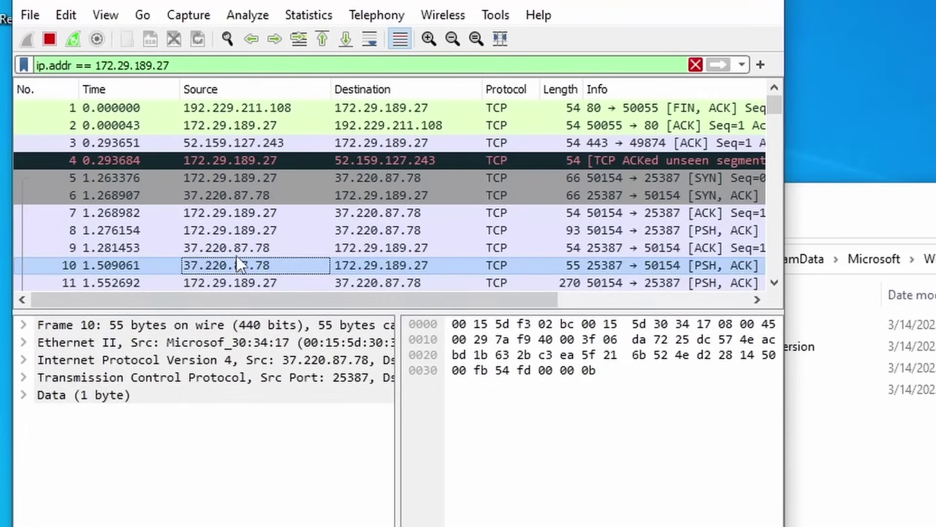
- Switch to Wireshark and inspect packets 9 and 10 sent from 37.220.87.78 to 172.29.189.27
left_click(237, 254)
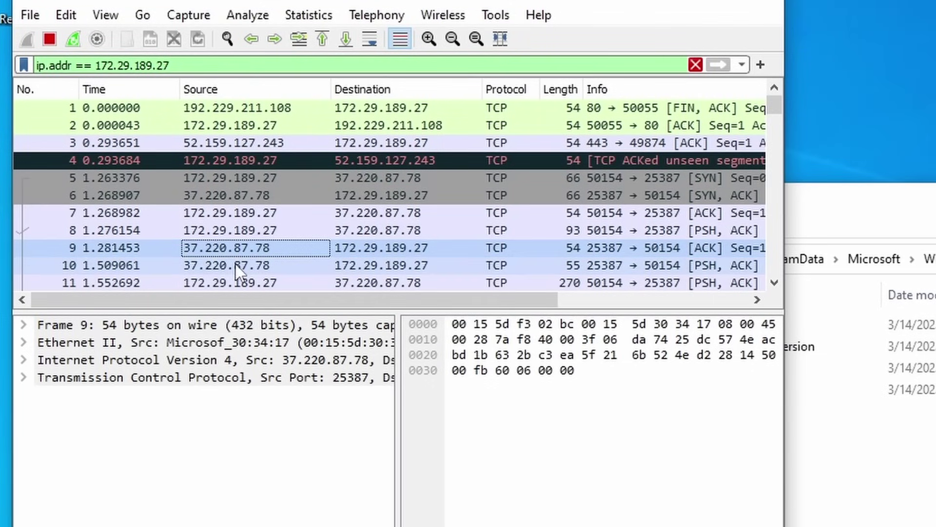
left_click(236, 264)
left_click(237, 254)
left_click(242, 261)
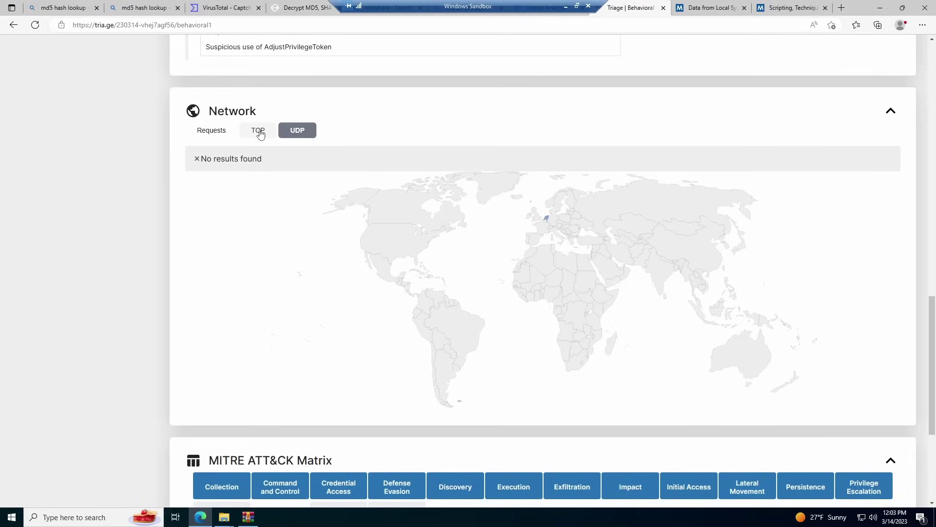
- Return to the Triage report, expand the TCP connection to 37.220.87.78:25387, and review its traffic figures and the report's signatures
left_click(258, 130)
left_click(259, 158)
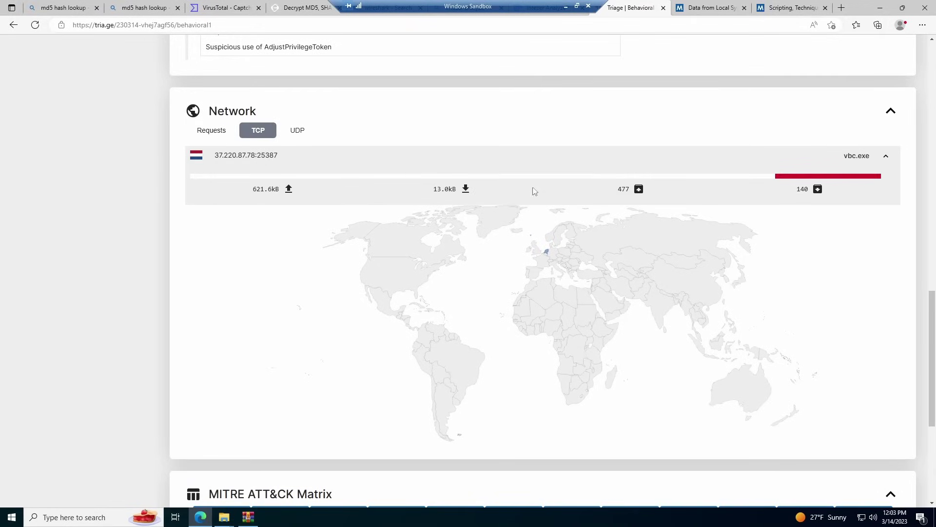
mouse_move(818, 194)
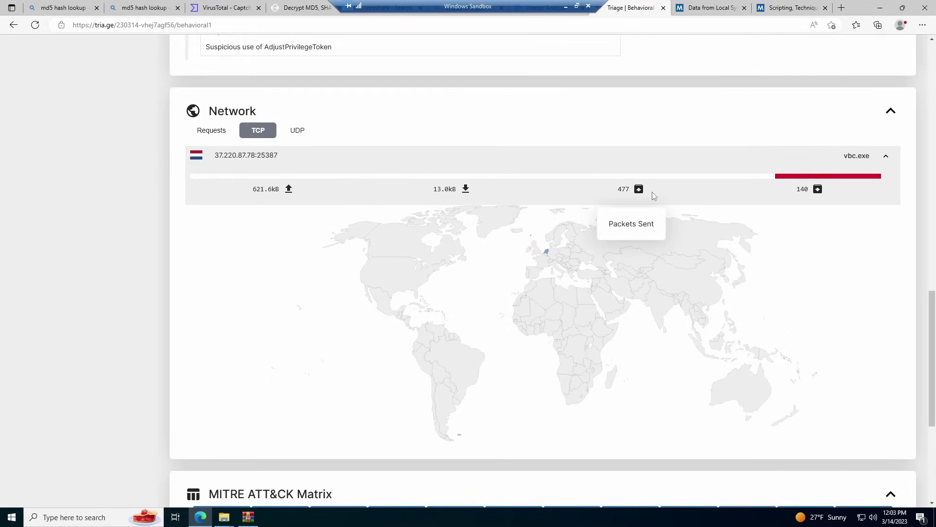
mouse_move(472, 189)
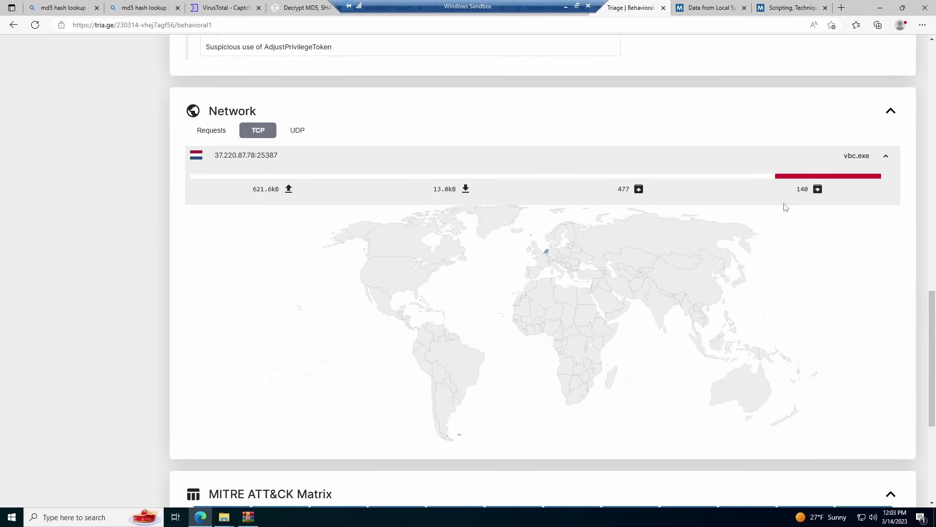
scroll(563, 236, "up", 9)
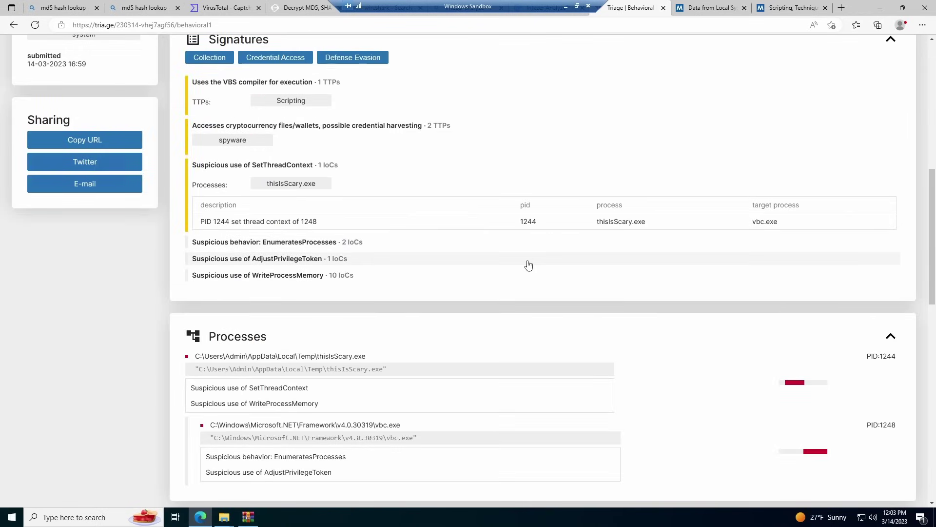
scroll(383, 239, "up", 5)
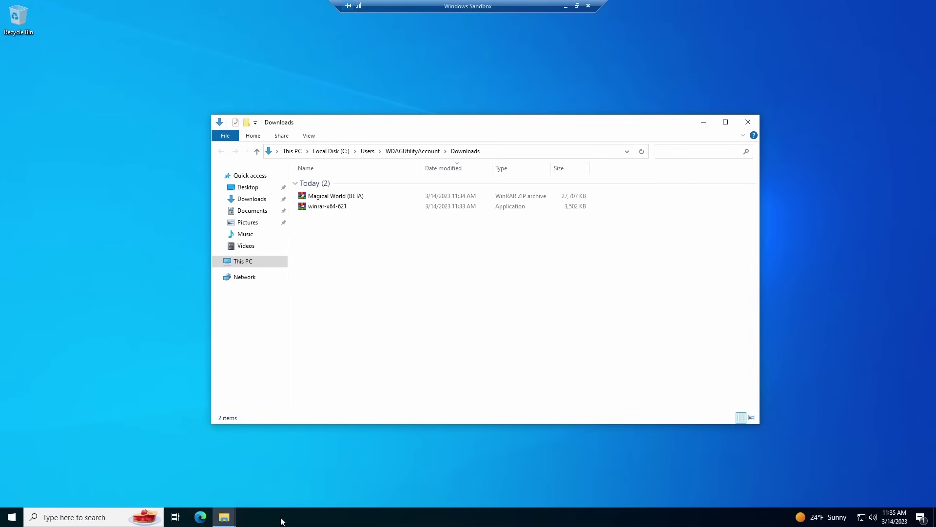
- Switch to the Magical World website, close the Magic Arena description and open the Burnt Forest location on the map
key("alt+Tab")
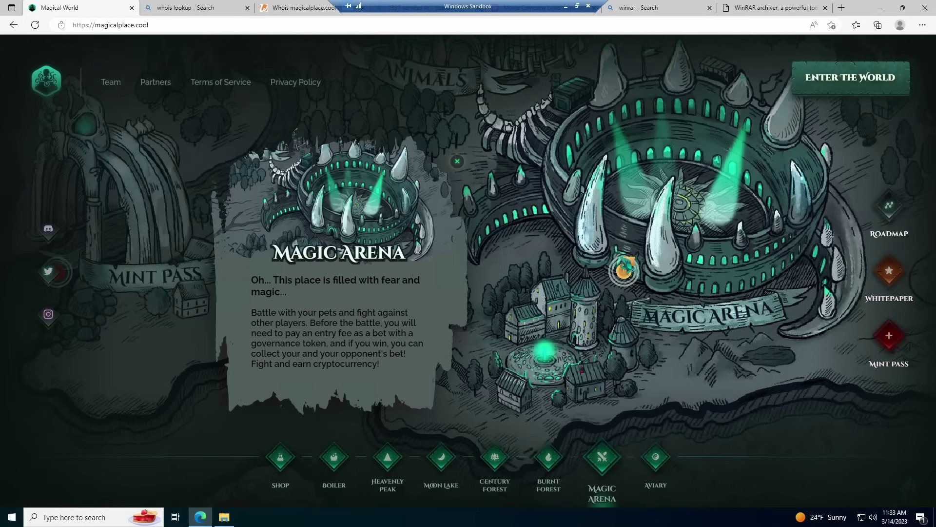
key("Escape")
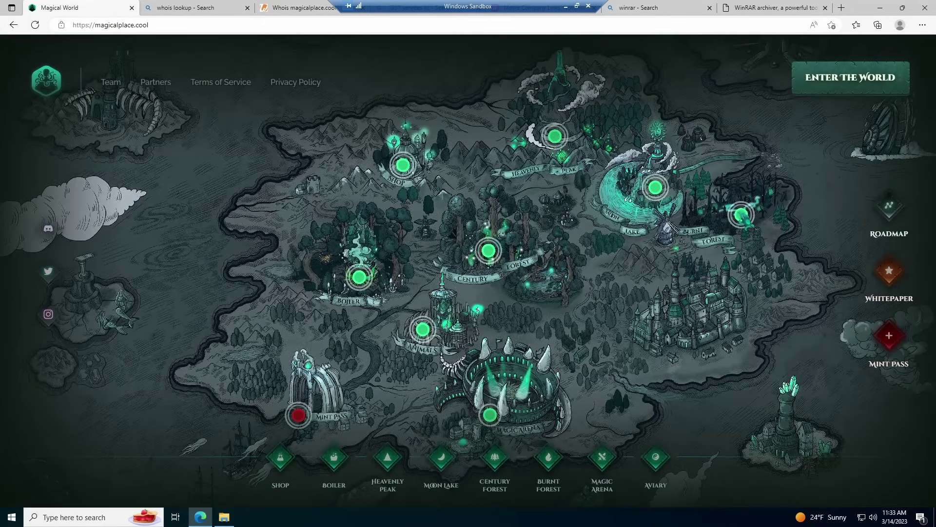
left_click(742, 214)
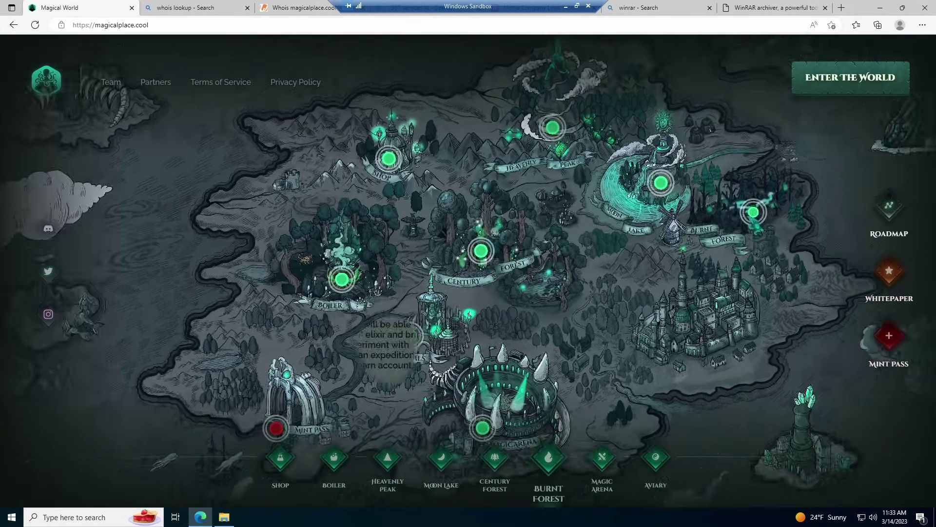